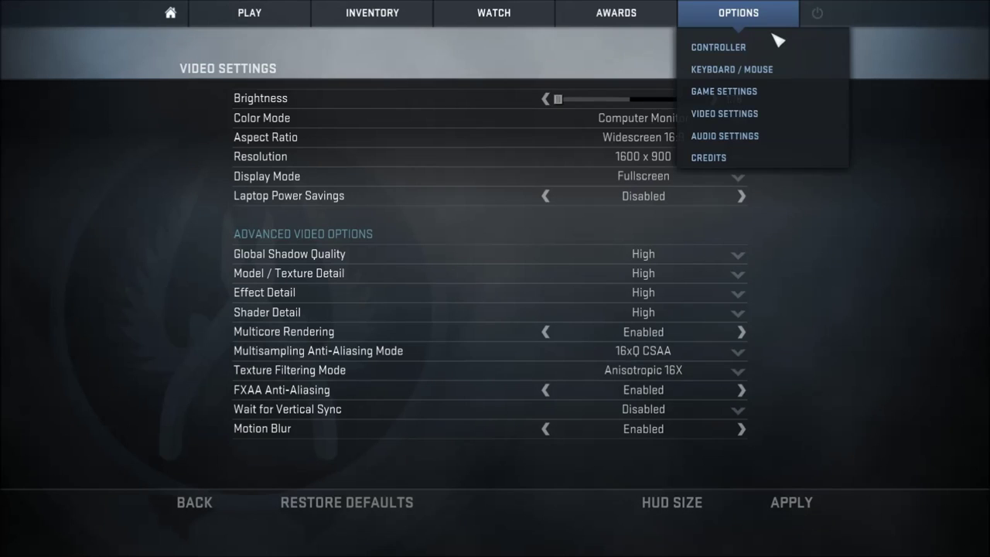
In Video Settings, switch Display Mode to Fullscreen Windowed, then open the Wait for Vertical Sync choices.
{"action": "left_click", "coordinate": [700, 114]}
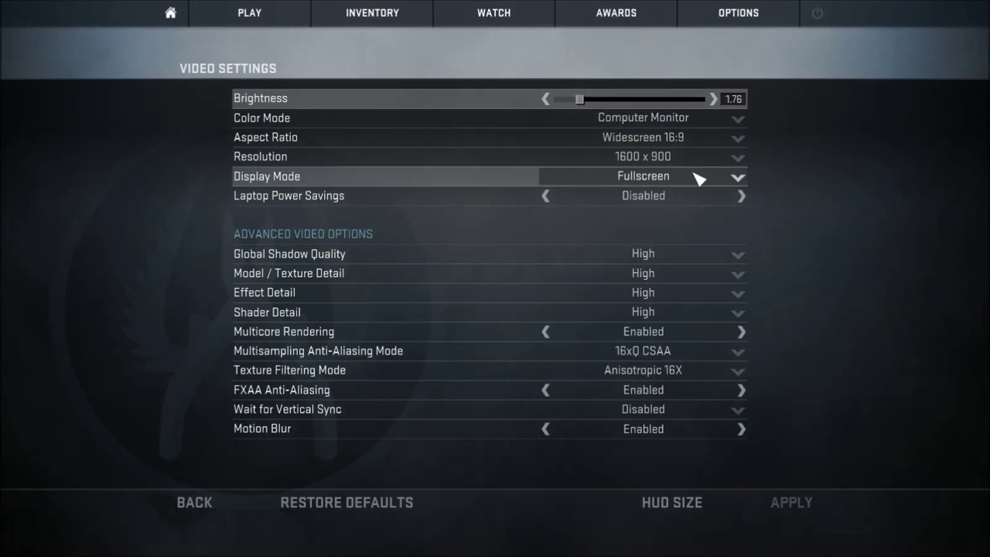
{"action": "left_click", "coordinate": [696, 177]}
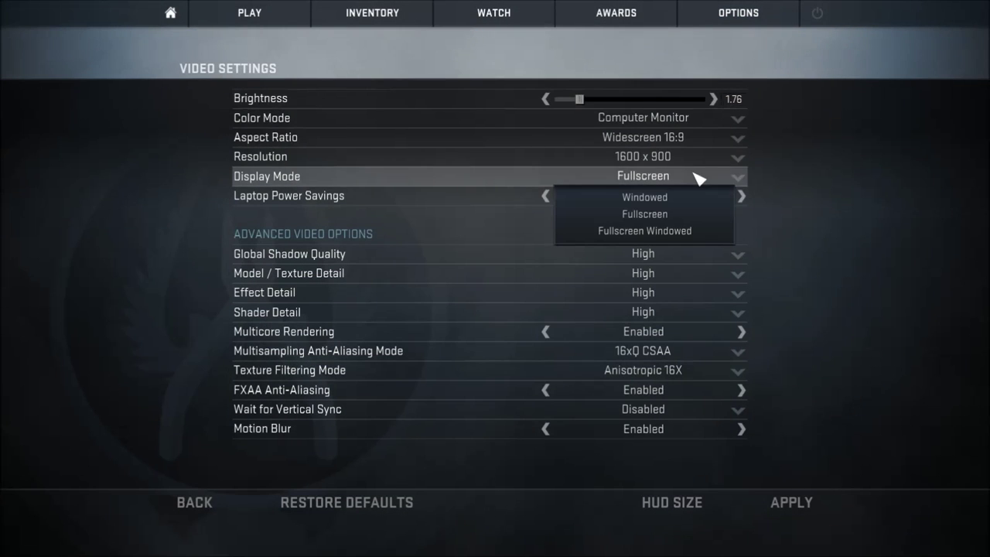
{"action": "left_click", "coordinate": [691, 230]}
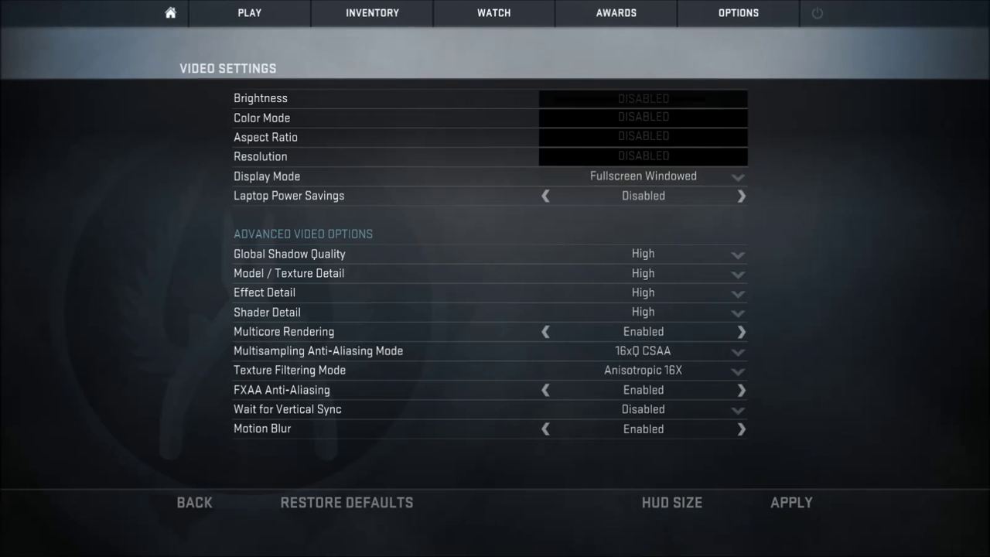
{"action": "left_click", "coordinate": [729, 415]}
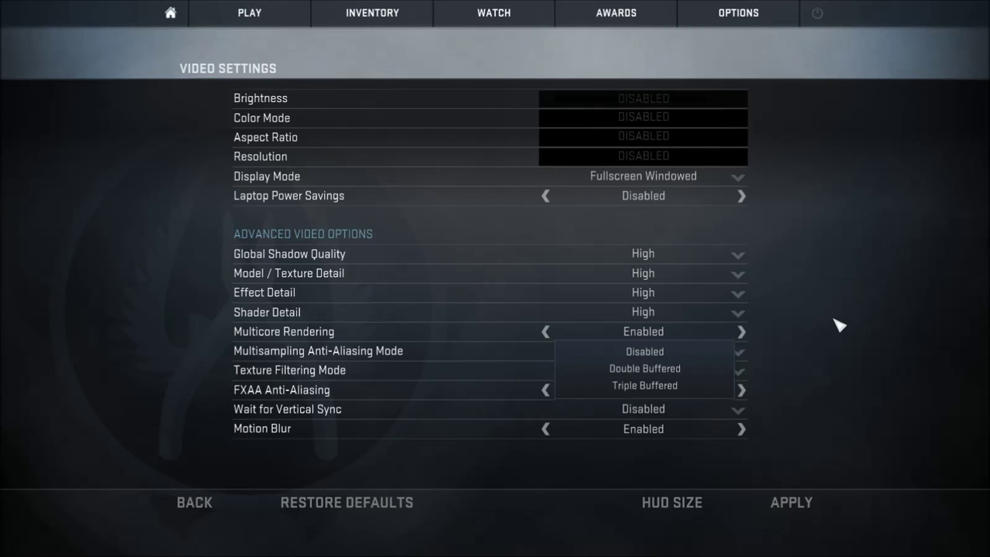
{"action": "left_click", "coordinate": [864, 309]}
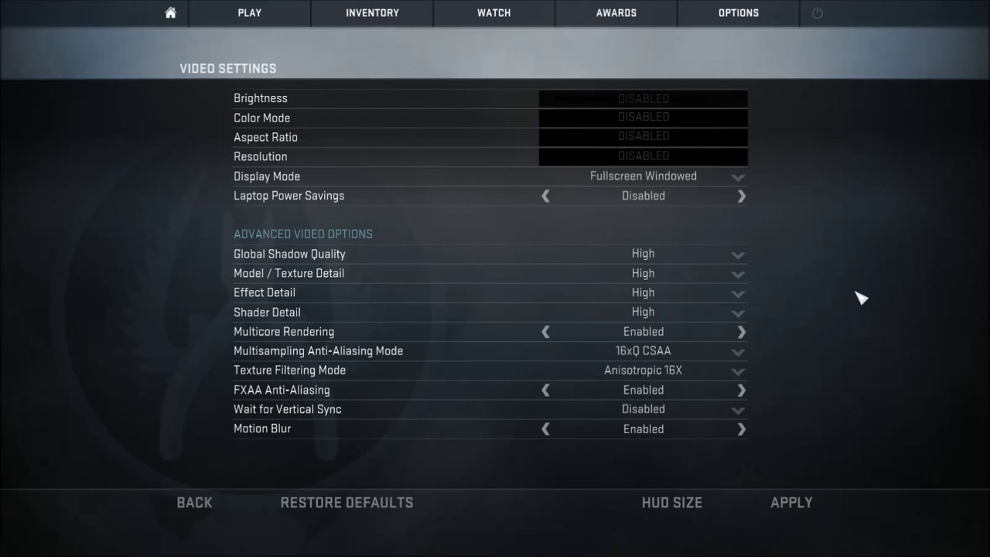
{"action": "key", "text": "alt+Tab"}
{"action": "key", "text": "alt+Tab"}
{"action": "key", "text": "alt+Tab"}
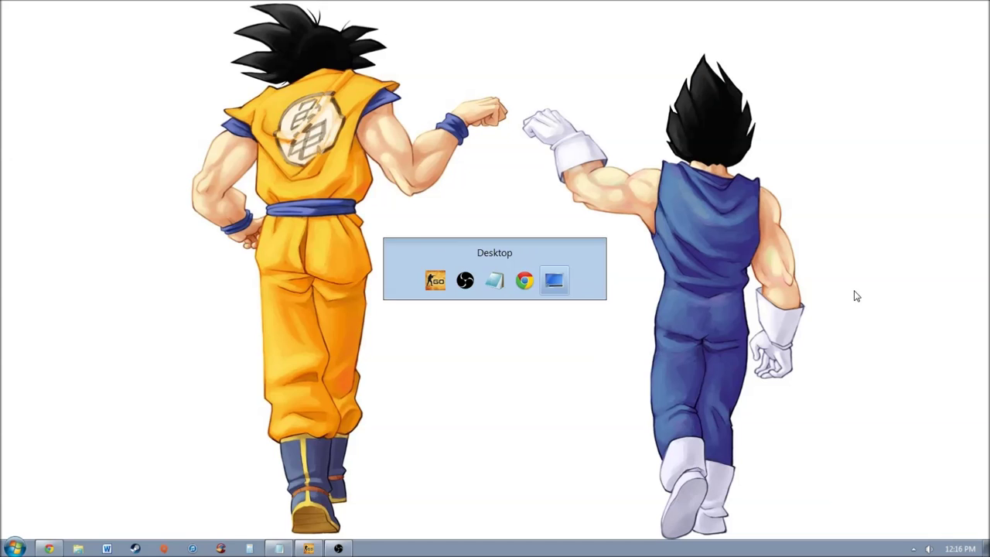
From the desktop, go to Screen resolution > Advanced settings and view the Monitor tab's 60 Hertz refresh rate.
{"action": "right_click", "coordinate": [506, 256]}
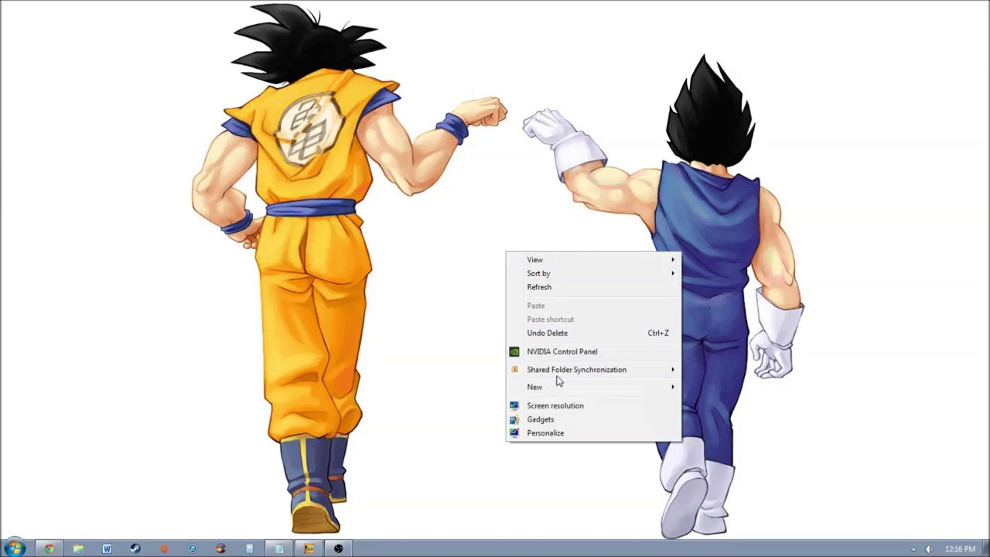
{"action": "left_click", "coordinate": [558, 406]}
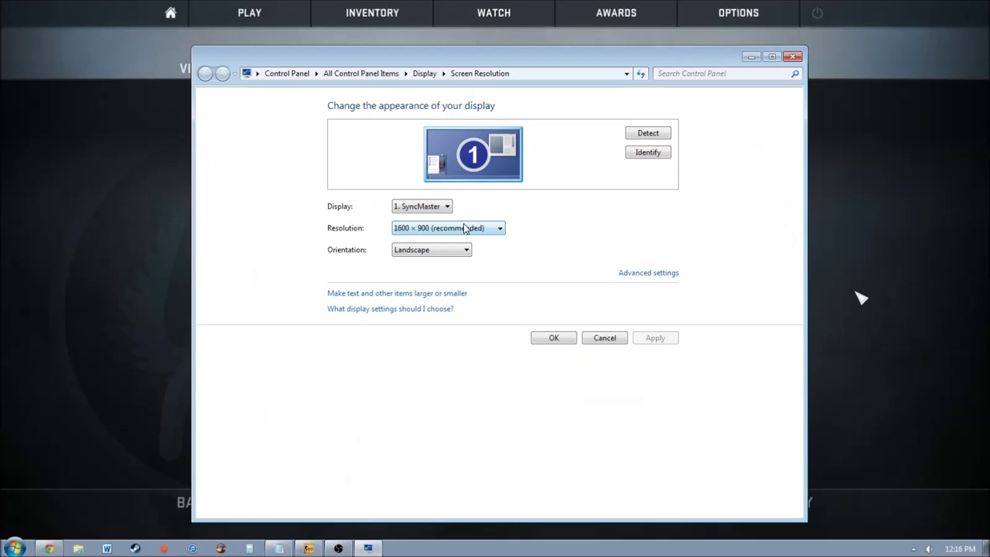
{"action": "left_click", "coordinate": [651, 275]}
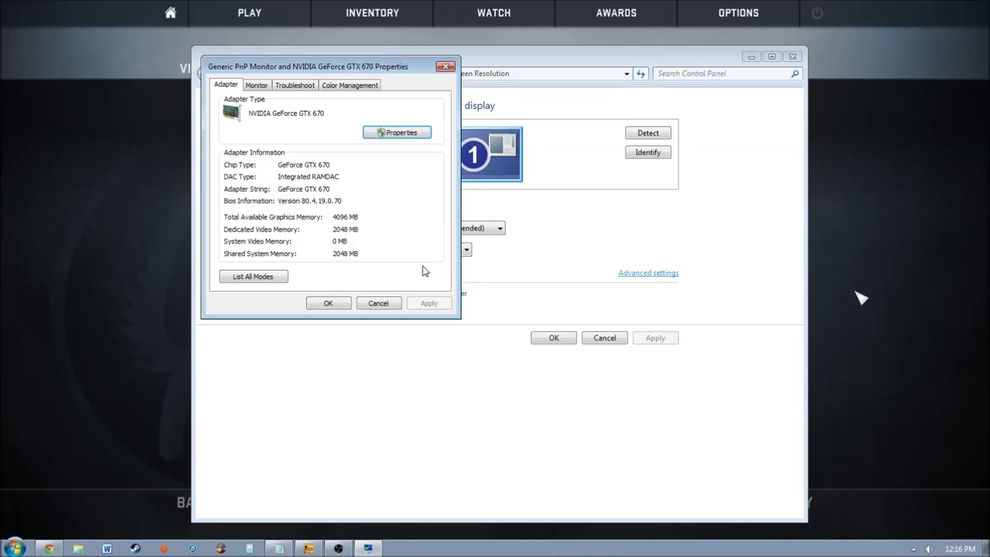
{"action": "left_click", "coordinate": [265, 86]}
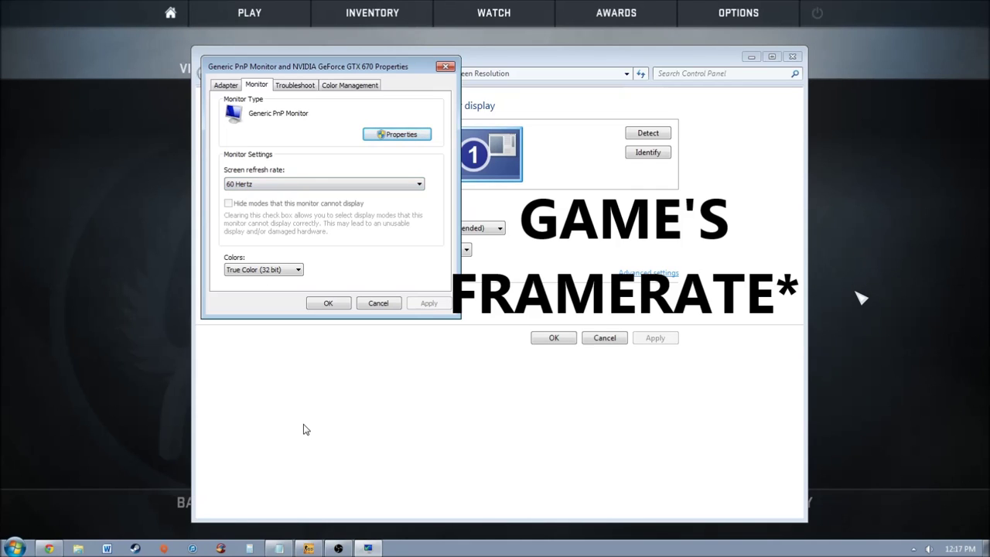
Switch to the Notepad note and place the caret after the 'fps_max XX' line.
{"action": "left_click", "coordinate": [279, 548]}
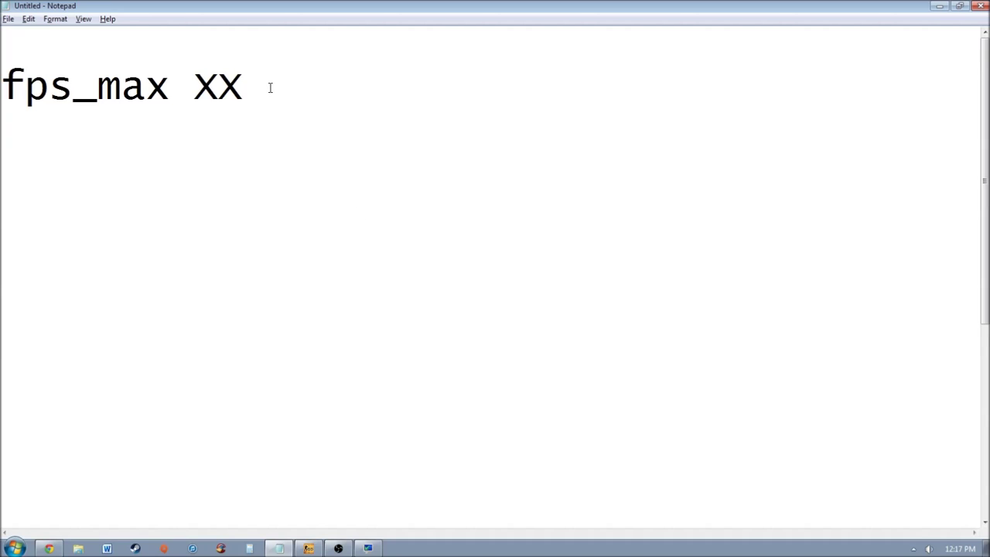
{"action": "left_click_drag", "start_coordinate": [267, 85], "coordinate": [2, 87]}
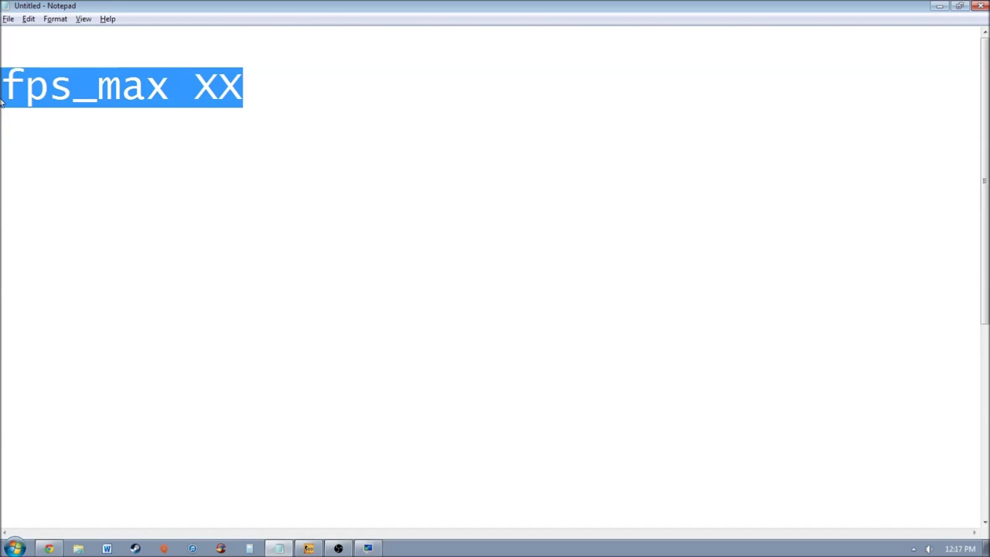
{"action": "left_click", "coordinate": [281, 92]}
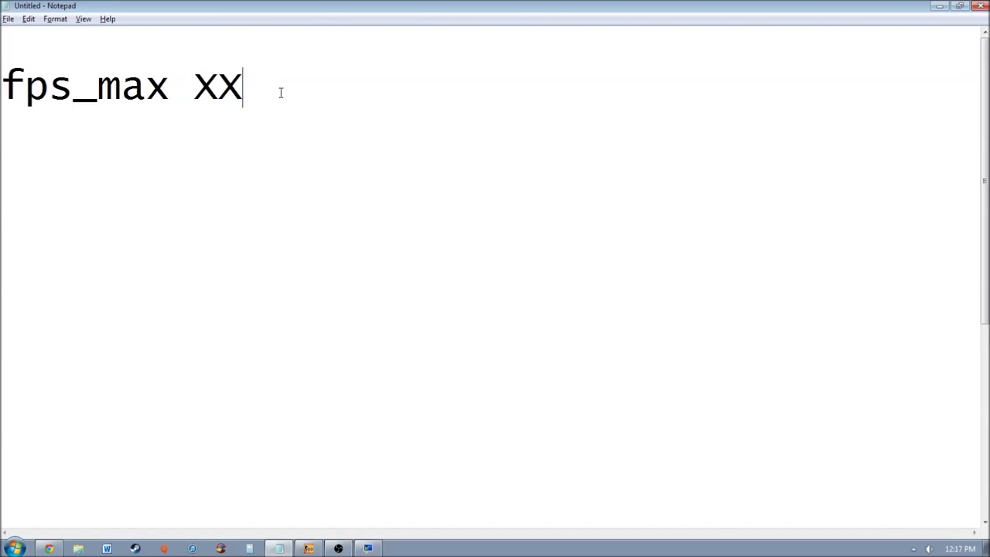
{"action": "key", "text": "shift+Left"}
Delete the stray backtick on the first line, leaving the caret at the end of 'fps_max XX'.
{"action": "left_click", "coordinate": [354, 113]}
{"action": "left_click", "coordinate": [320, 82]}
{"action": "key", "text": "BackSpace"}
{"action": "left_click_drag", "start_coordinate": [256, 86], "coordinate": [10, 89]}
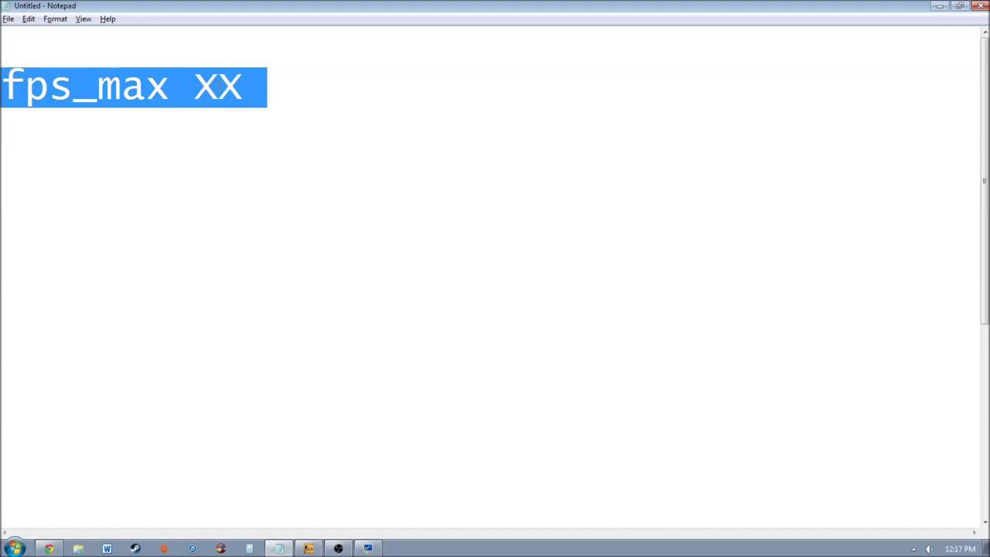
{"action": "left_click", "coordinate": [258, 81]}
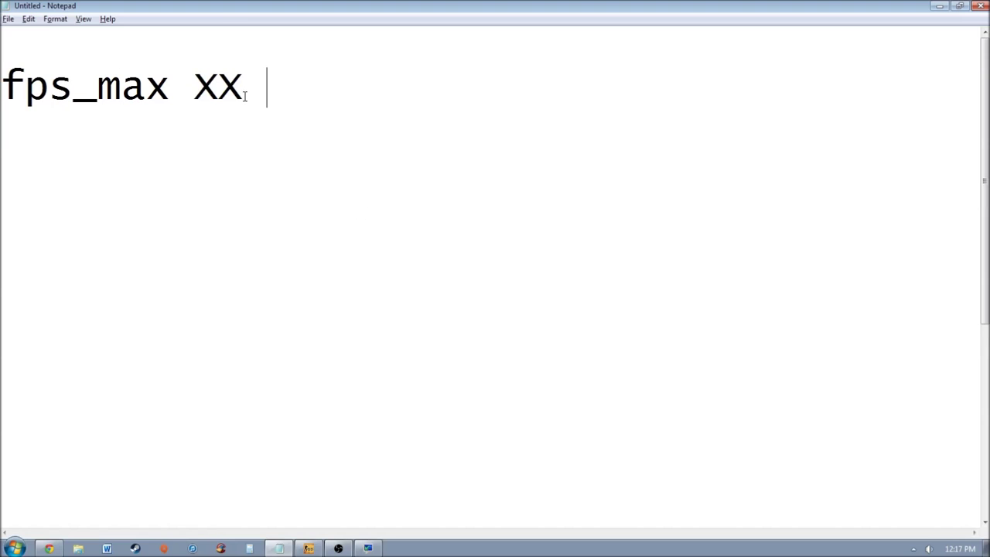
{"action": "scroll", "coordinate": [229, 130], "scroll_direction": "down", "scroll_amount": 3}
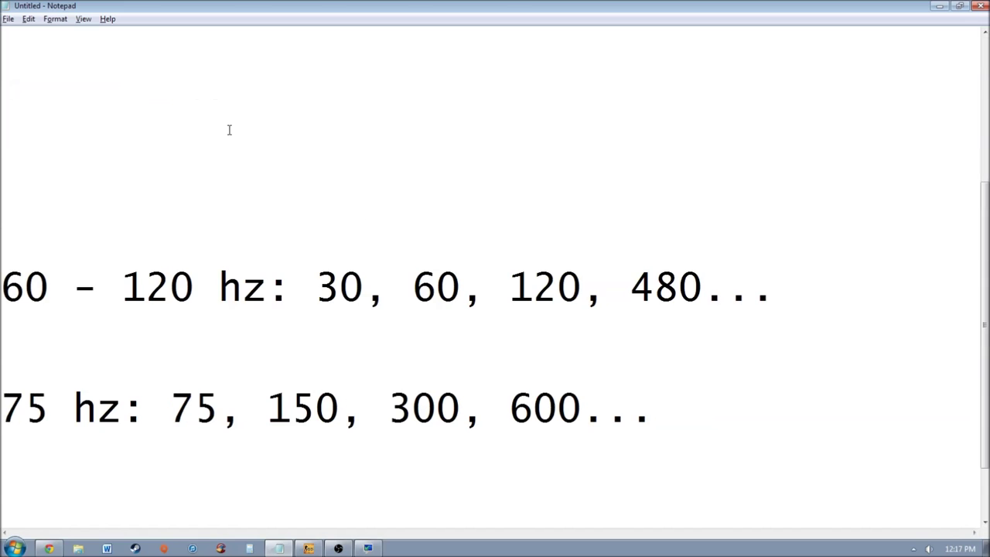
{"action": "scroll", "coordinate": [229, 130], "scroll_direction": "up", "scroll_amount": 1}
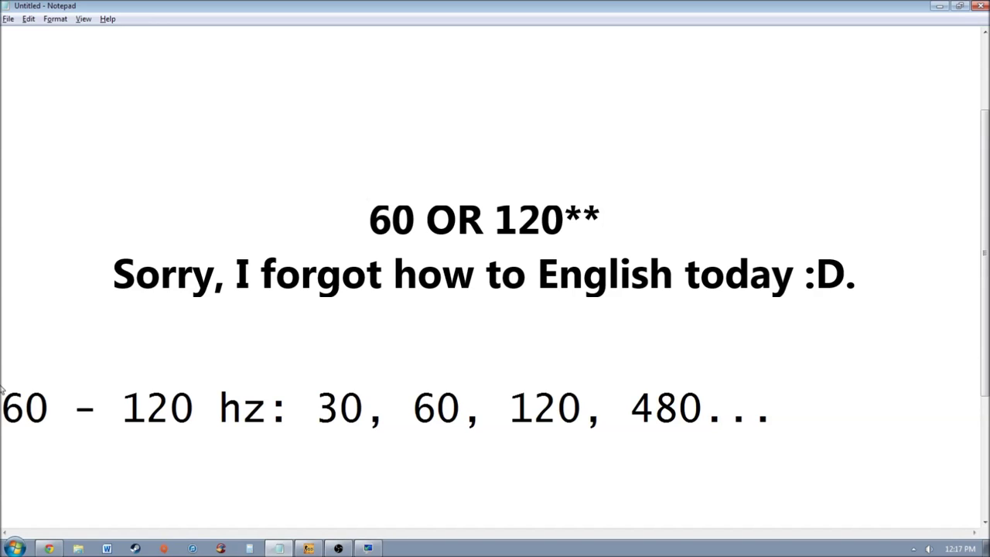
{"action": "left_click_drag", "start_coordinate": [315, 415], "coordinate": [767, 414]}
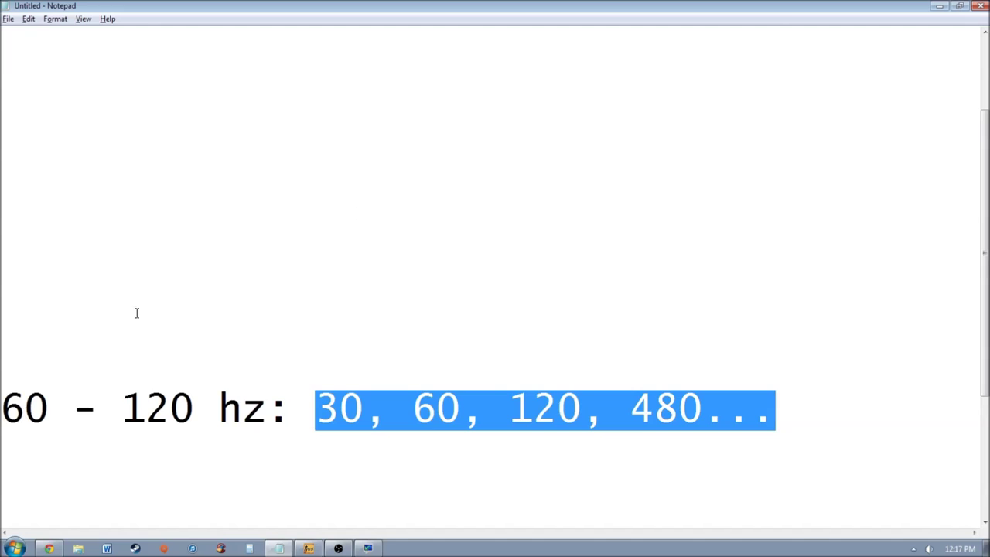
{"action": "scroll", "coordinate": [136, 313], "scroll_direction": "up", "scroll_amount": 5}
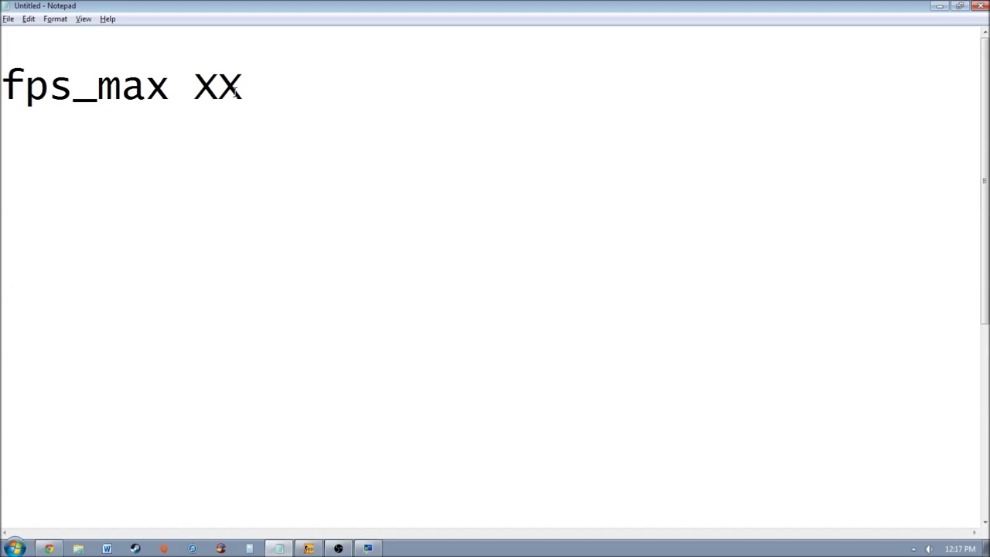
{"action": "scroll", "coordinate": [404, 197], "scroll_direction": "down", "scroll_amount": 5}
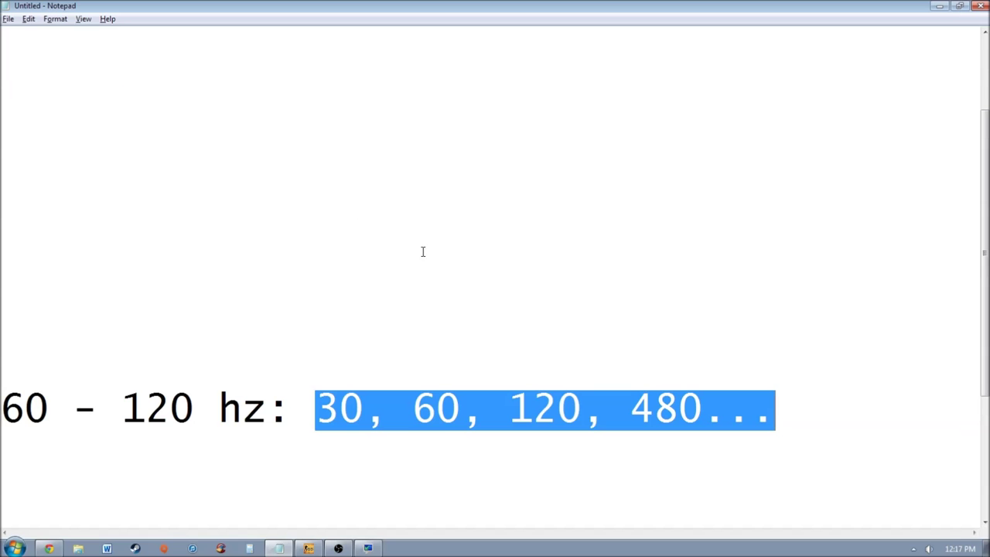
{"action": "left_click", "coordinate": [798, 408]}
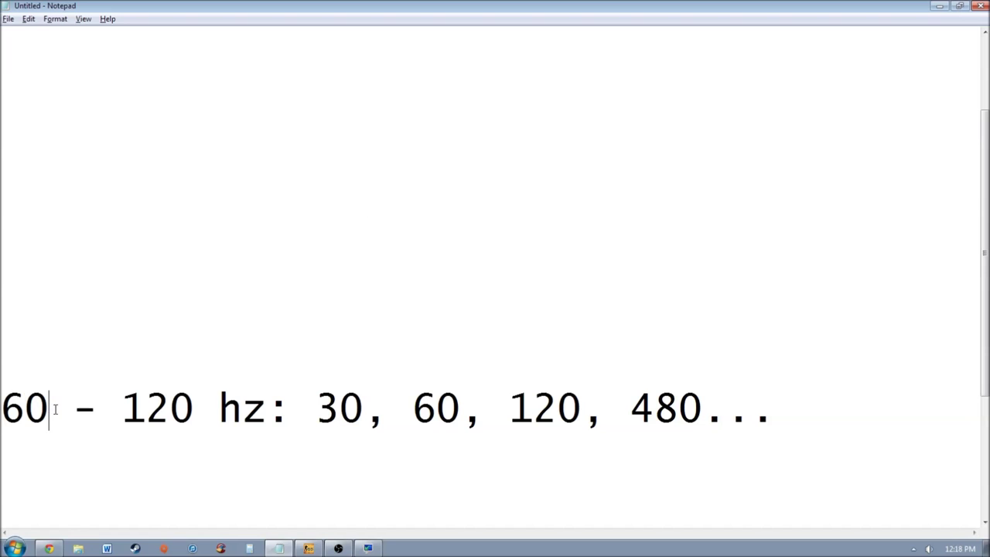
{"action": "left_click_drag", "start_coordinate": [51, 409], "coordinate": [11, 407]}
{"action": "left_click", "coordinate": [474, 382]}
{"action": "left_click_drag", "start_coordinate": [509, 408], "coordinate": [576, 398]}
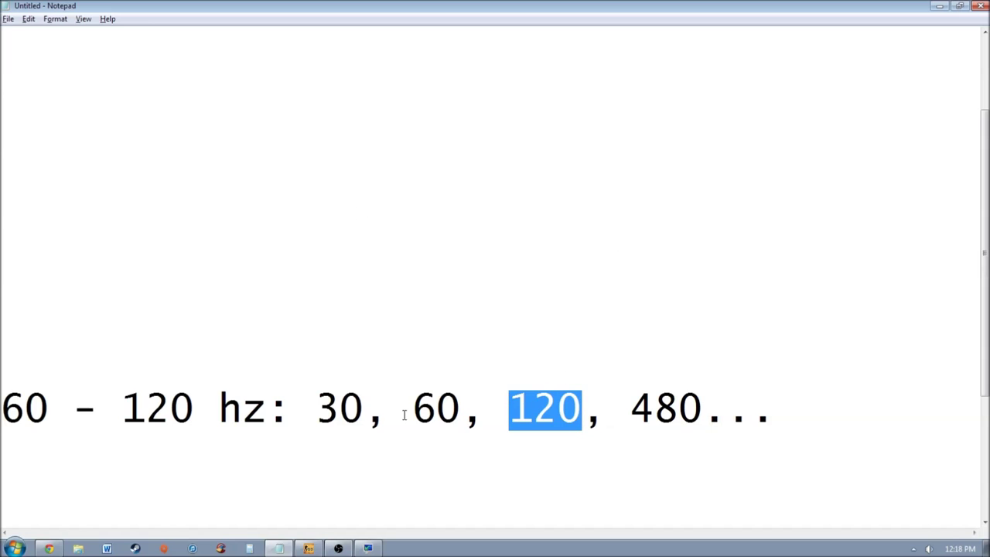
{"action": "left_click_drag", "start_coordinate": [411, 404], "coordinate": [462, 403]}
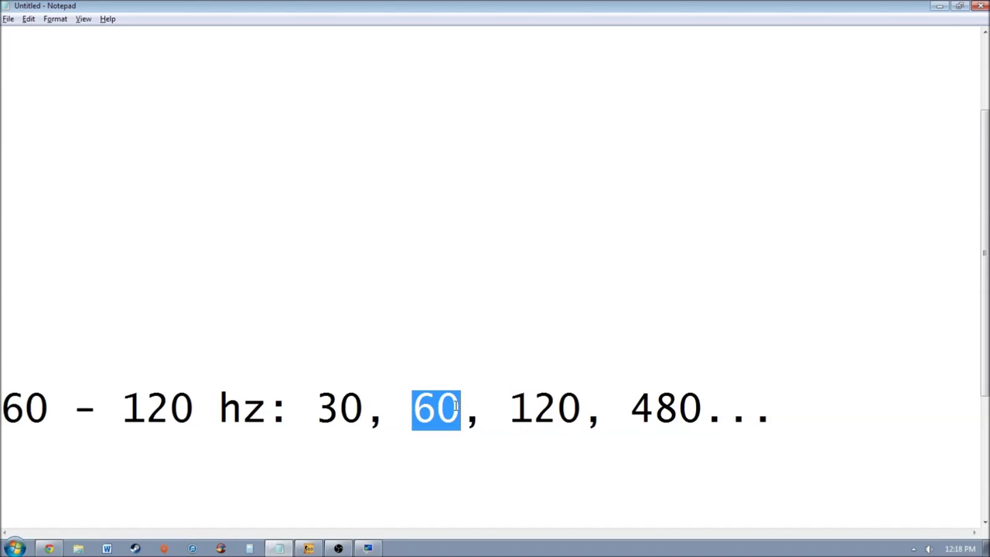
{"action": "left_click", "coordinate": [458, 406]}
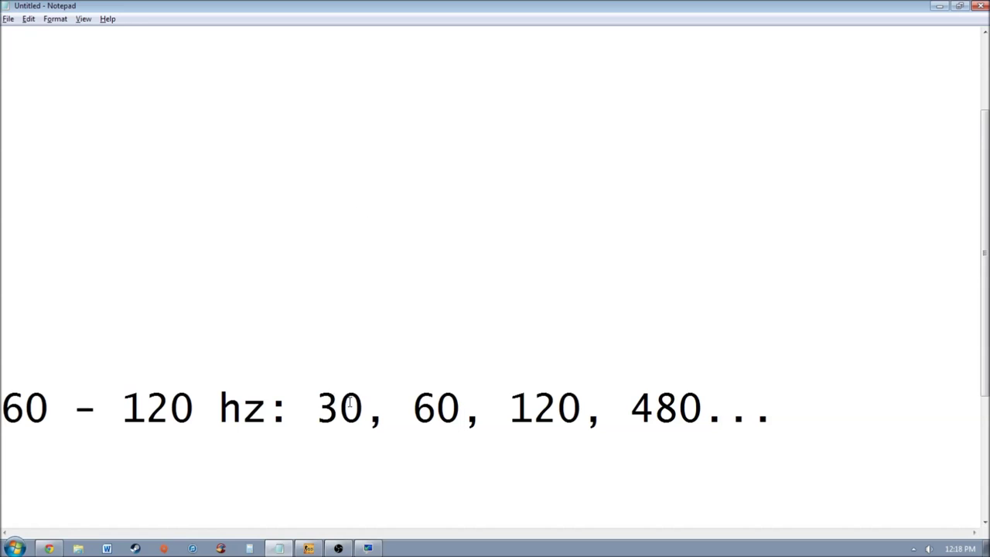
{"action": "scroll", "coordinate": [368, 283], "scroll_direction": "down", "scroll_amount": 1}
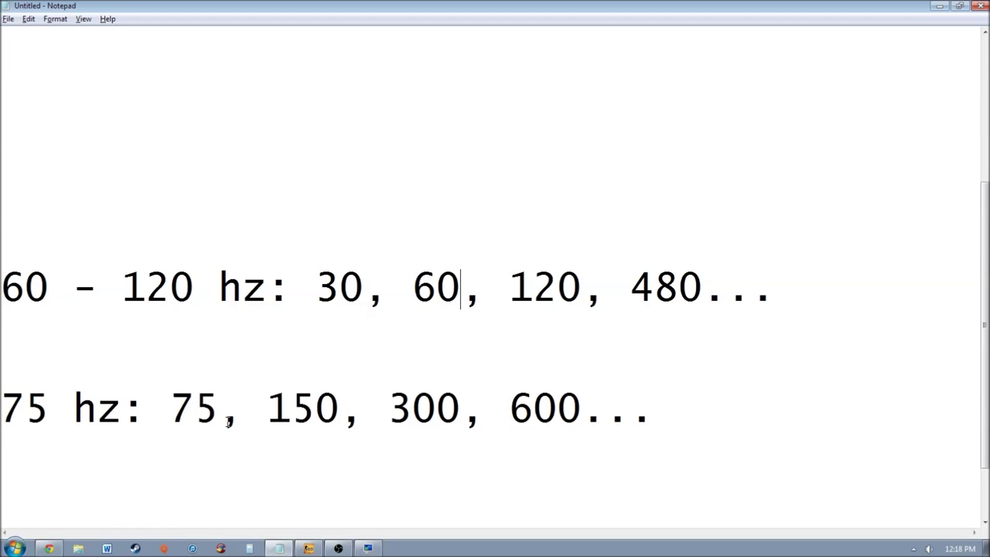
{"action": "scroll", "coordinate": [231, 418], "scroll_direction": "down", "scroll_amount": 1}
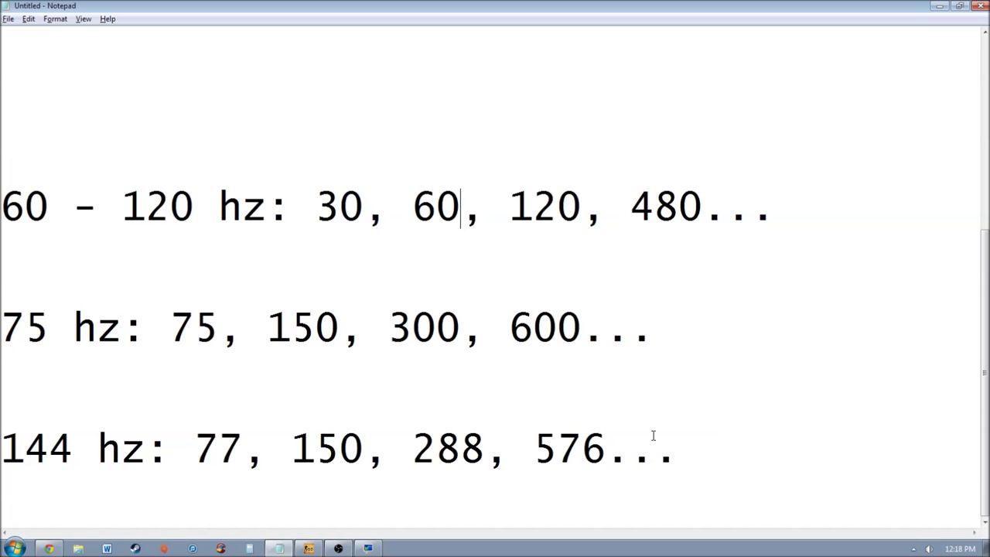
{"action": "scroll", "coordinate": [384, 221], "scroll_direction": "up", "scroll_amount": 5}
Append a backtick (`) after 'fps_max XX' and scroll down through the frame-cap values.
{"action": "left_click", "coordinate": [354, 106]}
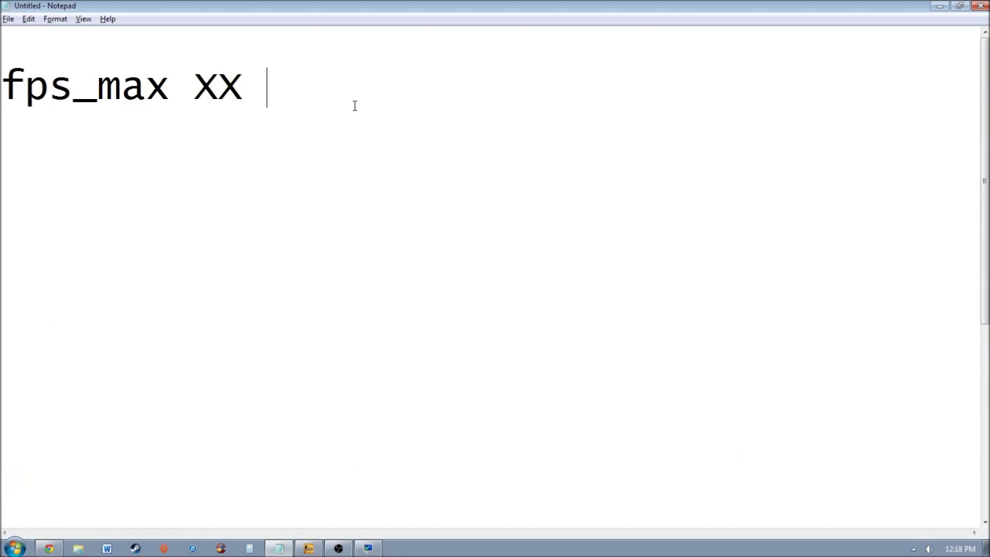
{"action": "type", "text": "`"}
{"action": "scroll", "coordinate": [225, 139], "scroll_direction": "down", "scroll_amount": 5}
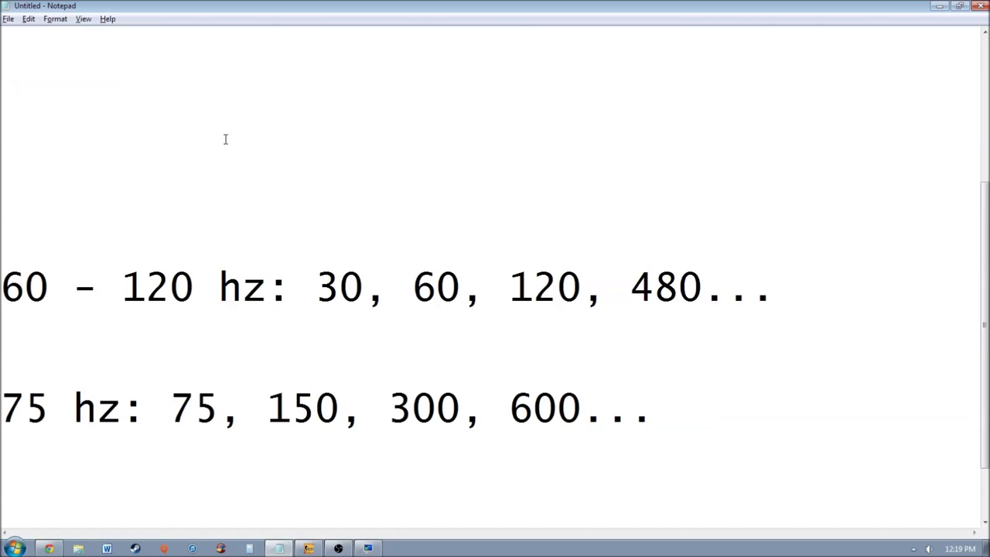
{"action": "scroll", "coordinate": [225, 140], "scroll_direction": "down", "scroll_amount": 2}
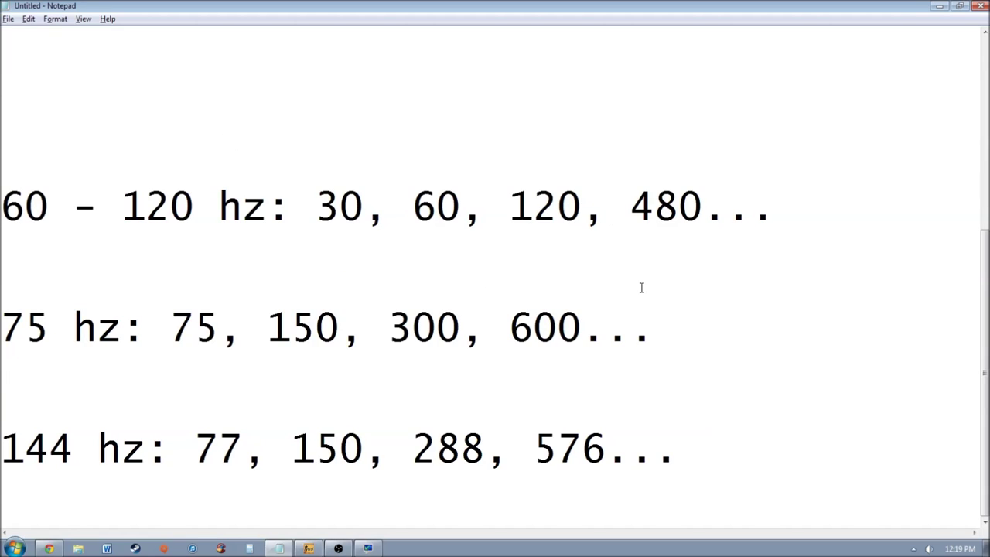